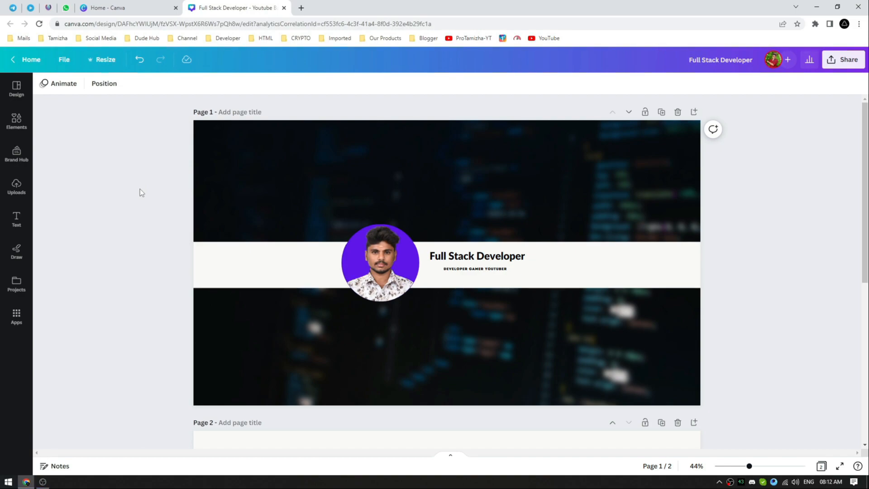
- Place the recently used dark code photo on page 2 and set it as the page background
{"action": "scroll", "coordinate": [154, 192], "scroll_direction": "down", "scroll_amount": 5}
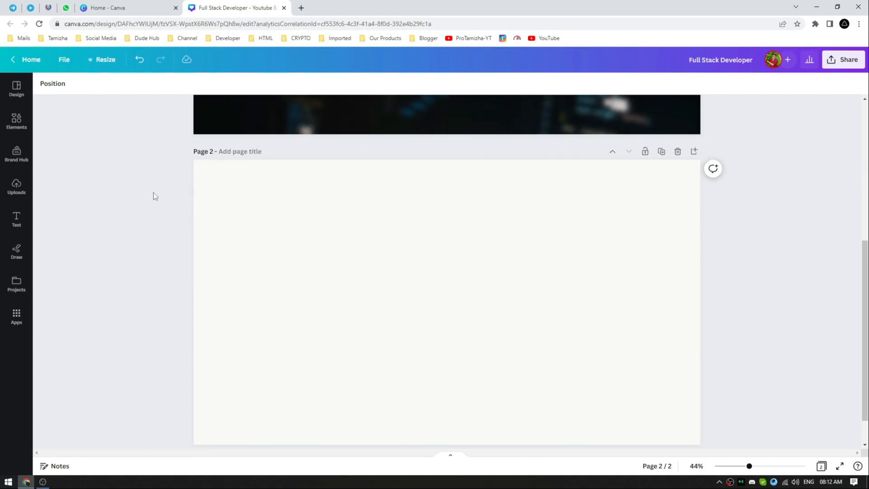
{"action": "left_click", "coordinate": [359, 247]}
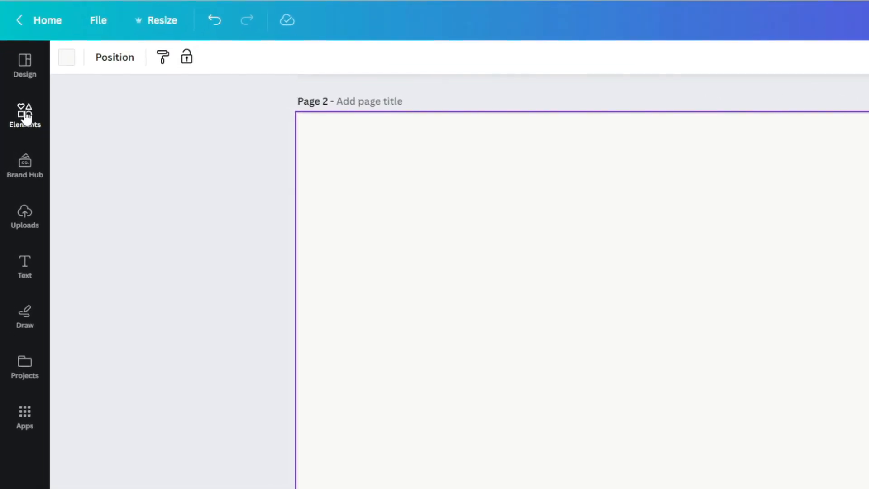
{"action": "left_click", "coordinate": [17, 121]}
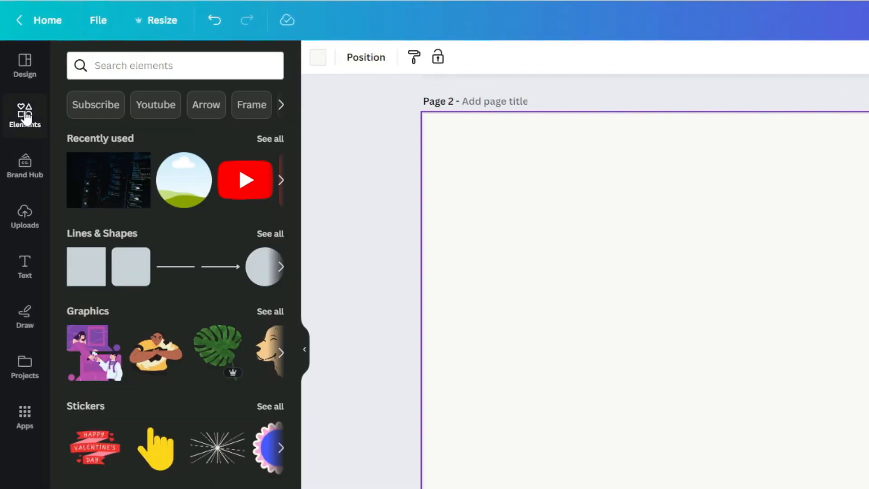
{"action": "left_click", "coordinate": [135, 66]}
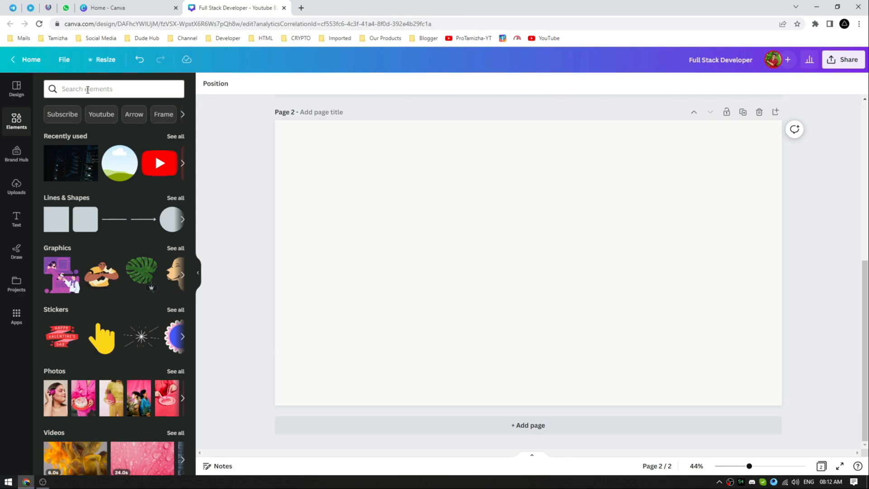
{"action": "left_click_drag", "start_coordinate": [64, 165], "coordinate": [385, 164]}
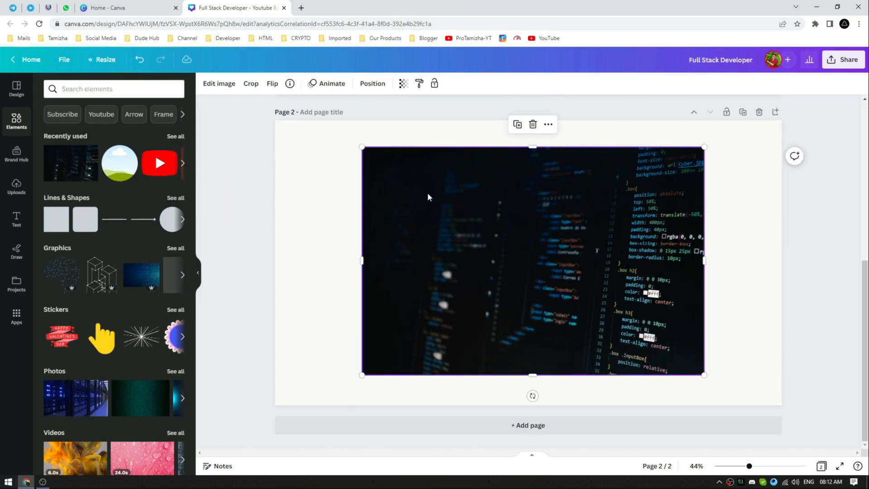
{"action": "right_click", "coordinate": [427, 192]}
{"action": "left_click", "coordinate": [466, 406]}
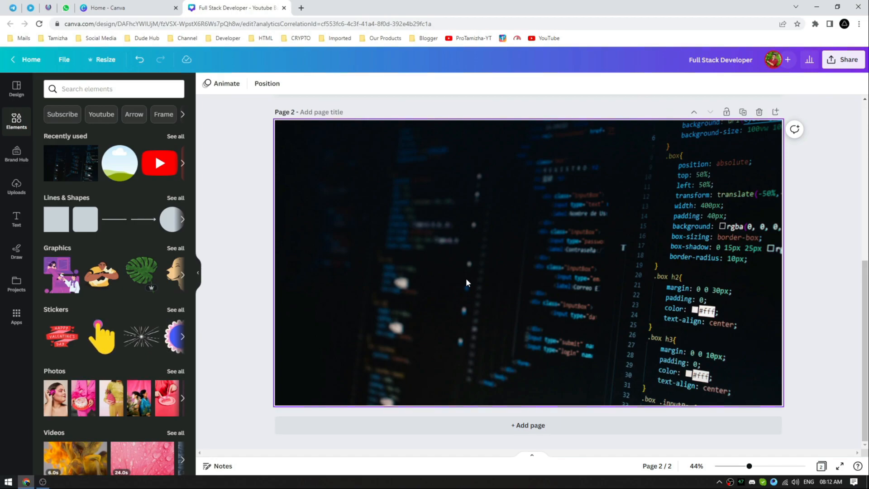
- Blur the code background photo on page 2 slightly with the image adjustments
{"action": "left_click", "coordinate": [466, 278]}
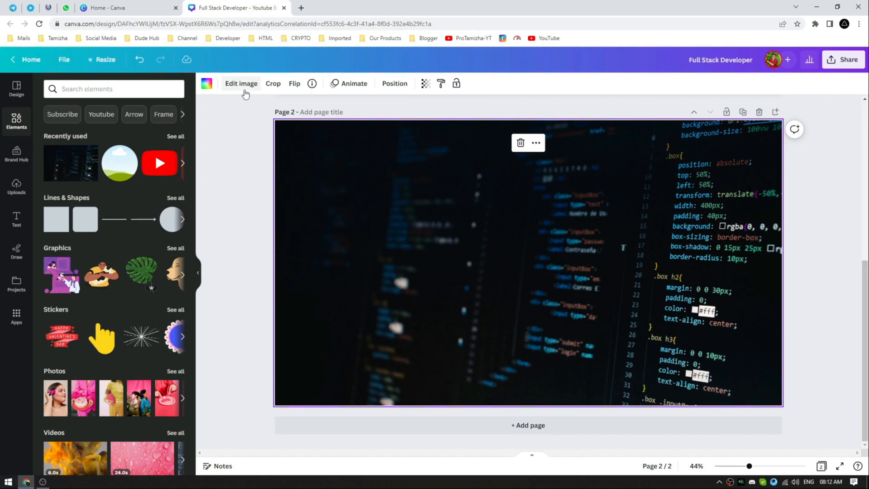
{"action": "left_click", "coordinate": [244, 84]}
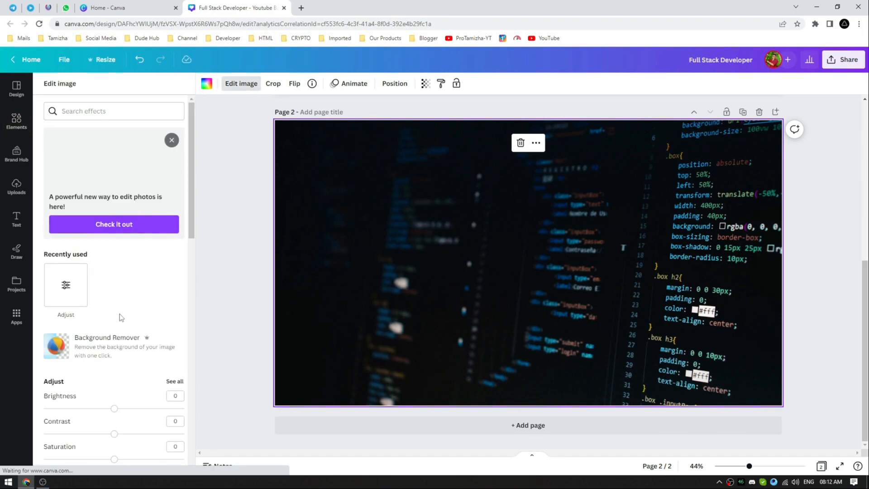
{"action": "scroll", "coordinate": [120, 317], "scroll_direction": "down", "scroll_amount": 3}
{"action": "left_click", "coordinate": [175, 247]}
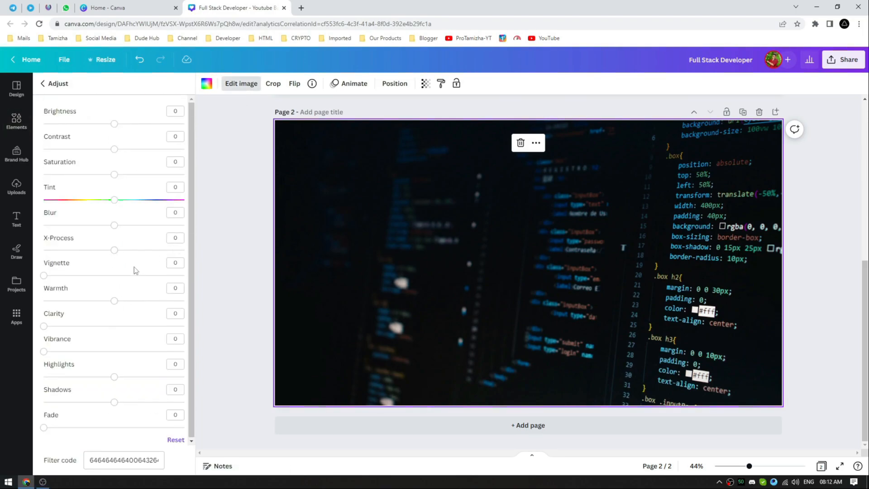
{"action": "left_click_drag", "start_coordinate": [117, 226], "coordinate": [120, 230]}
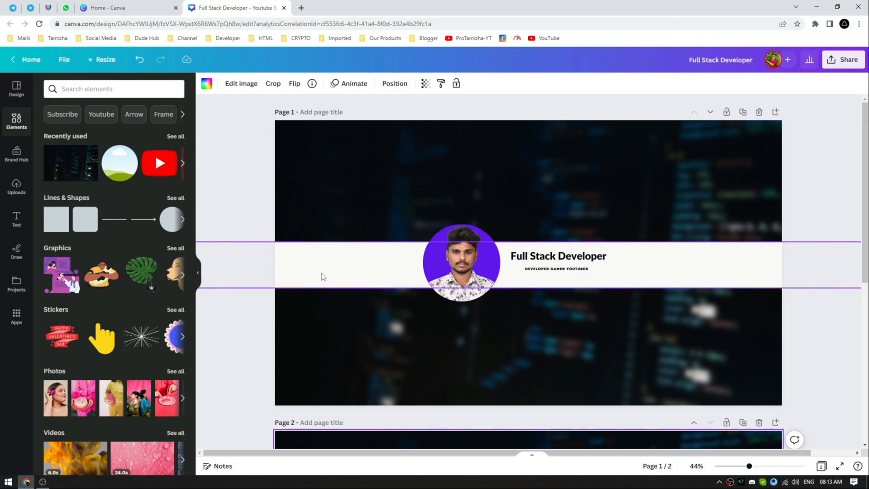
- Add a square shape to page 2 and stretch it into a thin full-width band across the middle
{"action": "scroll", "coordinate": [321, 273], "scroll_direction": "down", "scroll_amount": 4}
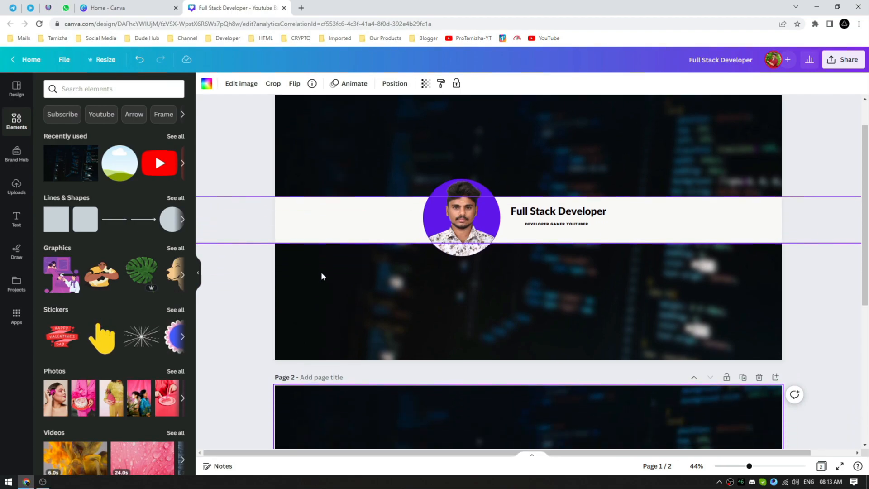
{"action": "left_click_drag", "start_coordinate": [53, 226], "coordinate": [418, 340]}
{"action": "scroll", "coordinate": [496, 340], "scroll_direction": "down", "scroll_amount": 3}
{"action": "left_click_drag", "start_coordinate": [448, 187], "coordinate": [450, 228]}
{"action": "left_click_drag", "start_coordinate": [491, 250], "coordinate": [816, 250]}
{"action": "left_click_drag", "start_coordinate": [408, 251], "coordinate": [225, 251]}
{"action": "left_click_drag", "start_coordinate": [453, 253], "coordinate": [455, 267]}
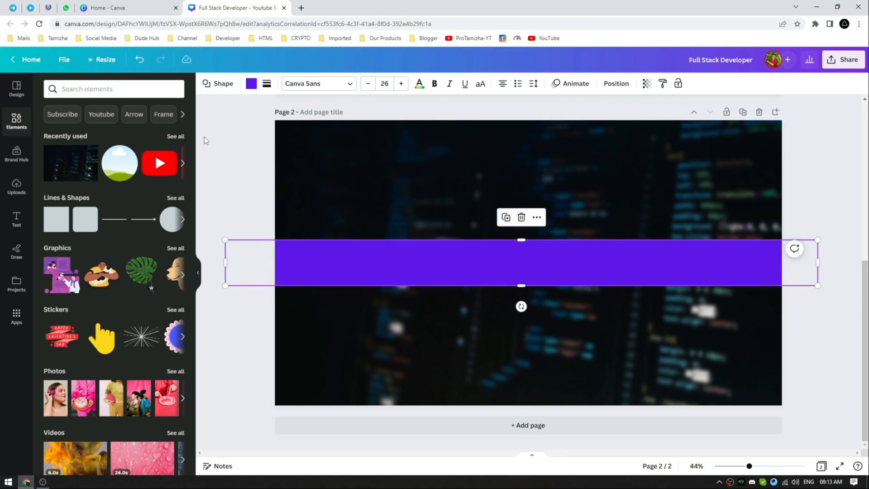
- Fill the horizontal band on page 2 with white
{"action": "left_click", "coordinate": [248, 86]}
{"action": "left_click", "coordinate": [178, 136]}
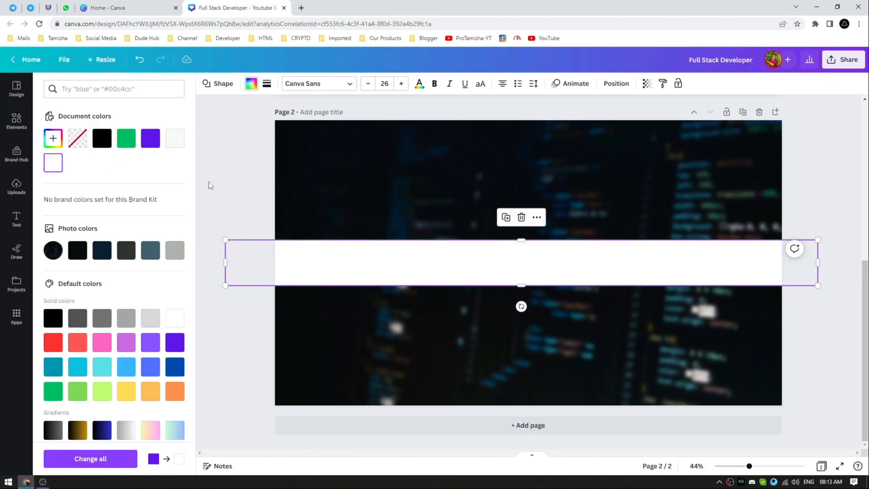
{"action": "key", "text": "Escape"}
{"action": "left_click", "coordinate": [505, 238]}
- Add a "Full Stack Developer" heading, shrink it to about size 45 and place it on the white band right of centre
{"action": "scroll", "coordinate": [524, 242], "scroll_direction": "up", "scroll_amount": 5}
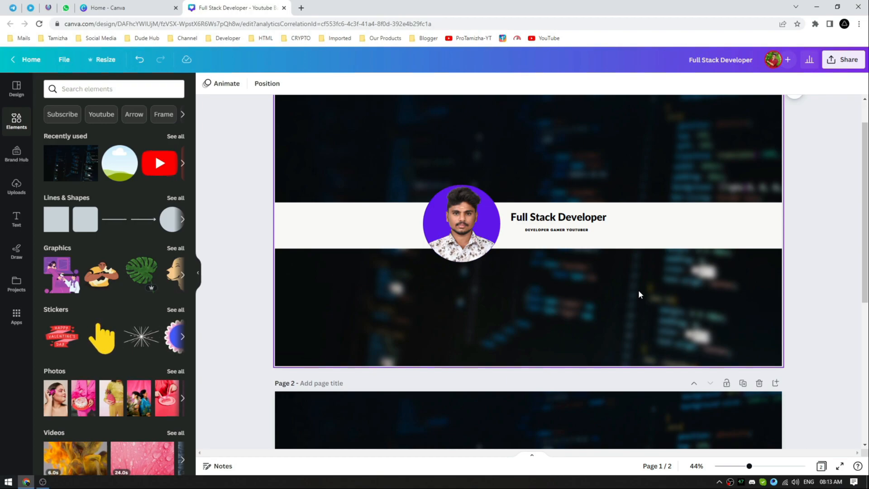
{"action": "scroll", "coordinate": [639, 293], "scroll_direction": "down", "scroll_amount": 5}
{"action": "left_click", "coordinate": [16, 218]}
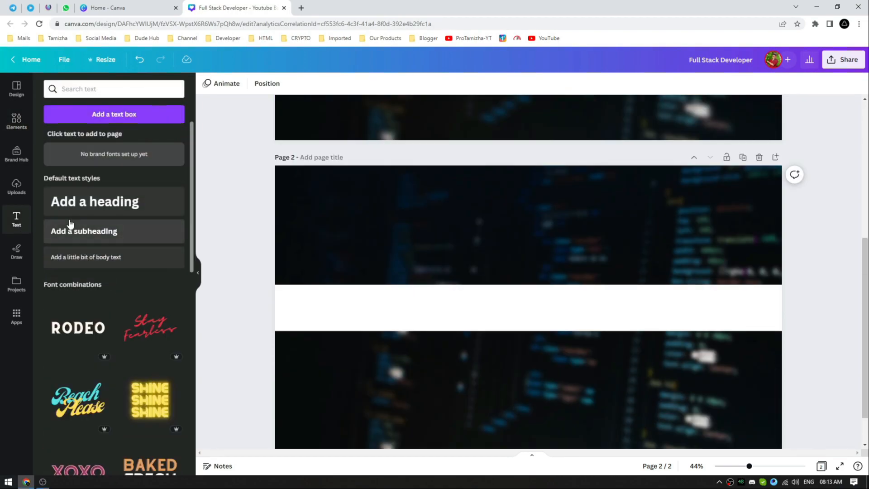
{"action": "left_click", "coordinate": [113, 211]}
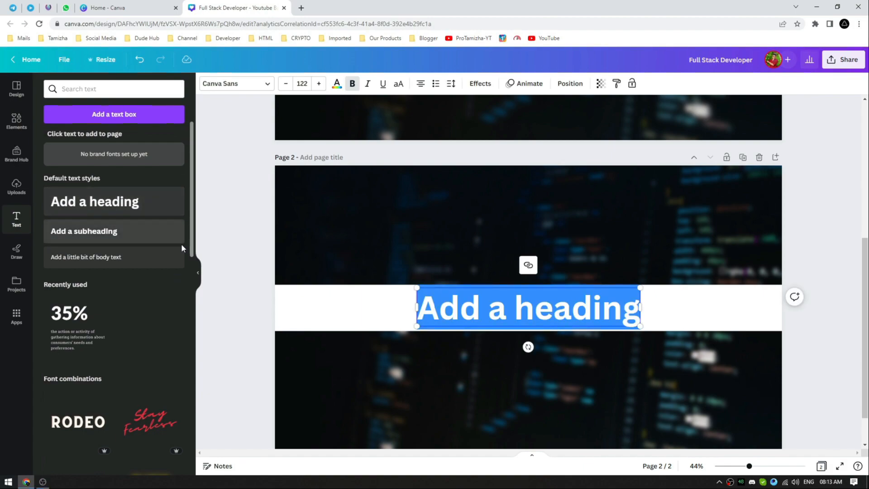
{"action": "type", "text": "Full Stack Developer"}
{"action": "left_click", "coordinate": [376, 352]}
{"action": "left_click", "coordinate": [385, 307]}
{"action": "left_click_drag", "start_coordinate": [366, 288], "coordinate": [507, 312]}
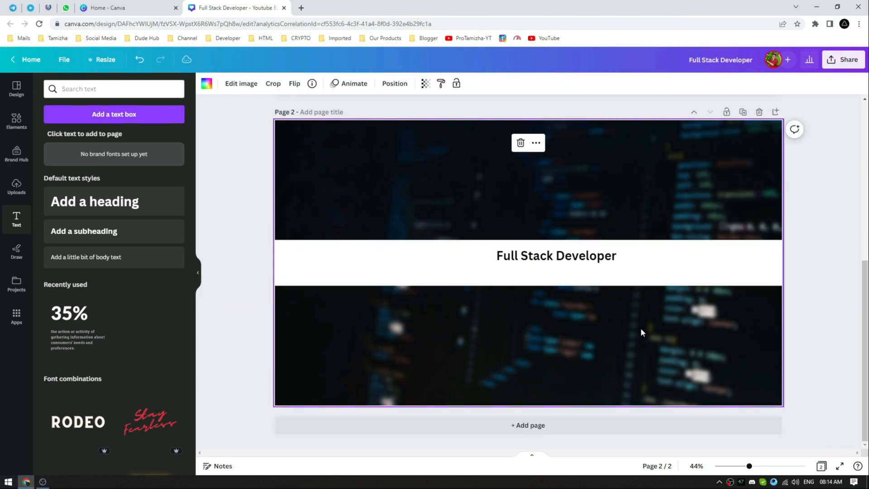
- Duplicate the heading below itself, remove the copy's bold formatting and replace its text with "Developer Youtuber Gamer"
{"action": "scroll", "coordinate": [642, 331], "scroll_direction": "up", "scroll_amount": 2}
{"action": "scroll", "coordinate": [642, 332], "scroll_direction": "up", "scroll_amount": 3}
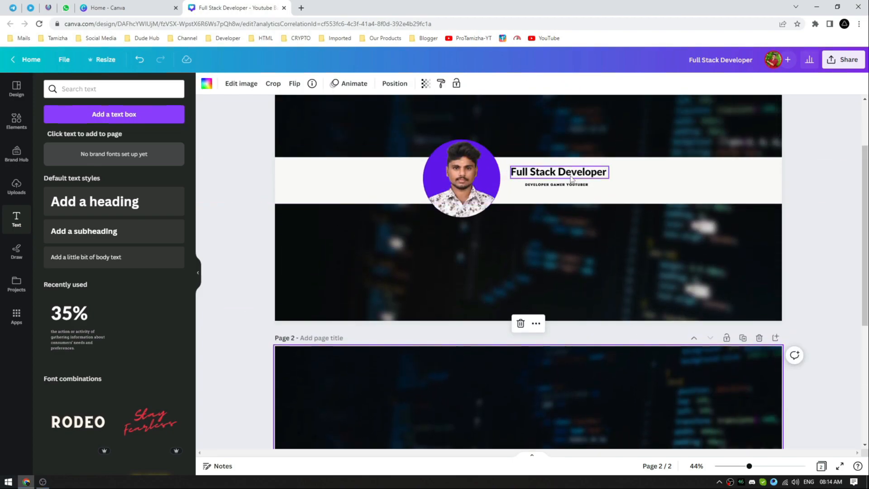
{"action": "scroll", "coordinate": [576, 229], "scroll_direction": "down", "scroll_amount": 3}
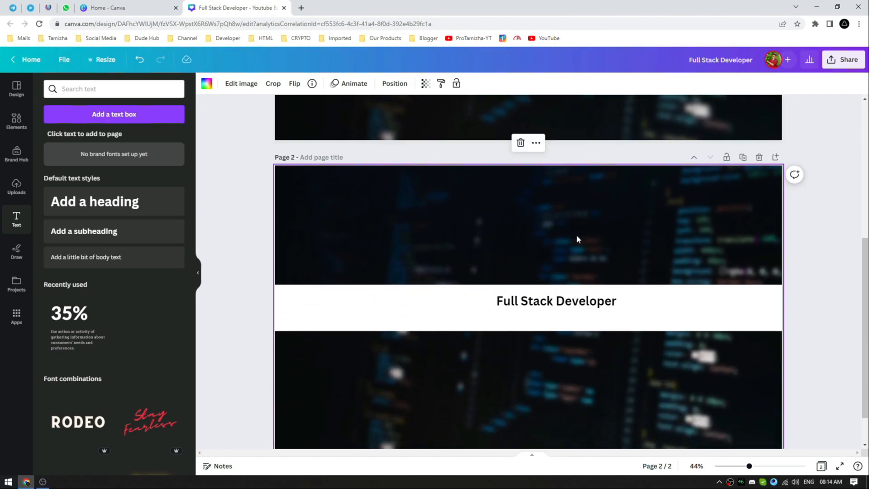
{"action": "scroll", "coordinate": [570, 229], "scroll_direction": "up", "scroll_amount": 2}
{"action": "scroll", "coordinate": [570, 230], "scroll_direction": "down", "scroll_amount": 3}
{"action": "left_click", "coordinate": [561, 300]}
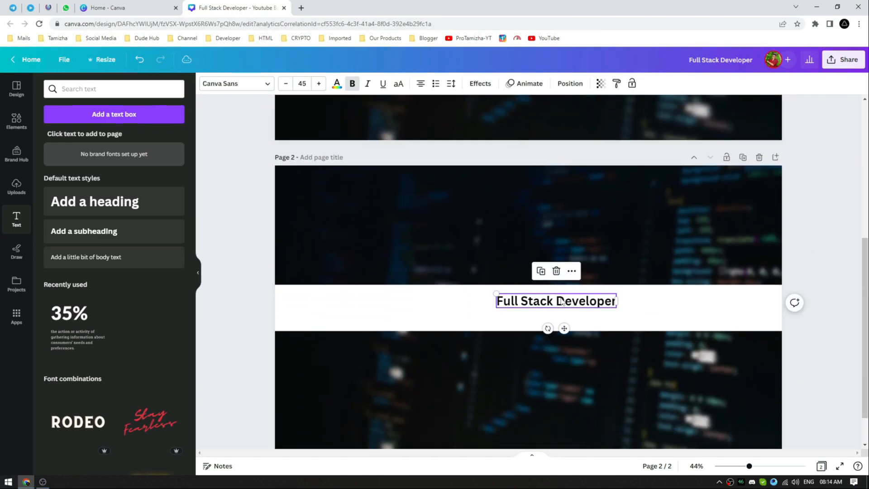
{"action": "key", "text": "ctrl+d"}
{"action": "left_click_drag", "start_coordinate": [563, 304], "coordinate": [564, 312]}
{"action": "left_click", "coordinate": [563, 312]}
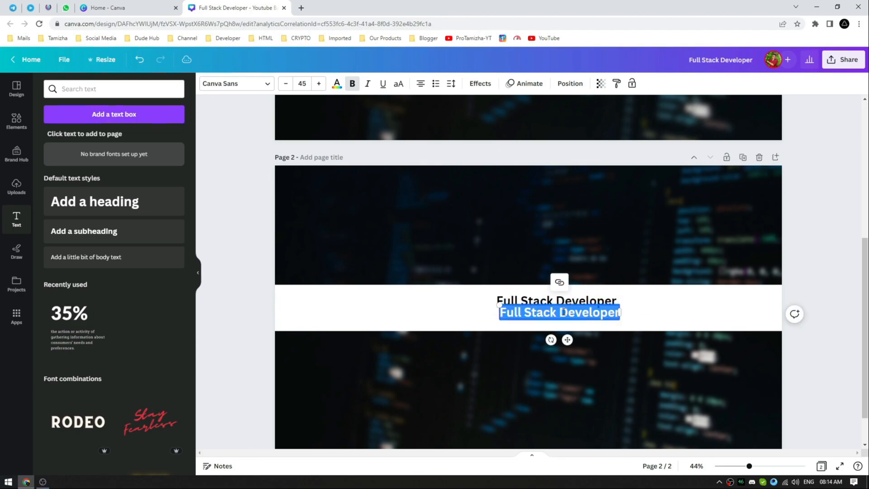
{"action": "key", "text": "BackSpace"}
{"action": "key", "text": "ctrl+b"}
{"action": "type", "text": "Developer YOutuber Gamer"}
{"action": "left_click", "coordinate": [521, 367]}
- Shrink the "Developer Youtuber Gamer" subtitle to about size 25.1 and centre it beneath the heading
{"action": "left_click", "coordinate": [514, 314]}
{"action": "left_click_drag", "start_coordinate": [481, 306], "coordinate": [550, 312]}
{"action": "left_click", "coordinate": [534, 364]}
{"action": "scroll", "coordinate": [541, 365], "scroll_direction": "up", "scroll_amount": 2}
{"action": "scroll", "coordinate": [598, 369], "scroll_direction": "down", "scroll_amount": 3}
{"action": "scroll", "coordinate": [579, 360], "scroll_direction": "up", "scroll_amount": 4}
{"action": "left_click", "coordinate": [635, 189]}
{"action": "left_click_drag", "start_coordinate": [635, 189], "coordinate": [554, 183]}
{"action": "scroll", "coordinate": [566, 271], "scroll_direction": "down", "scroll_amount": 3}
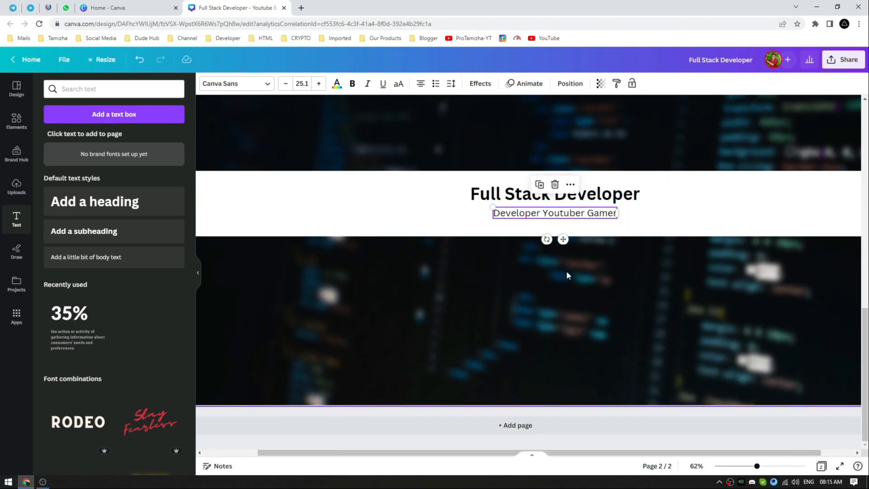
- Make the "Developer Youtuber Gamer" subtitle bold
{"action": "scroll", "coordinate": [604, 307], "scroll_direction": "up", "scroll_amount": 1}
{"action": "left_click", "coordinate": [352, 85]}
{"action": "left_click", "coordinate": [425, 317]}
{"action": "left_click", "coordinate": [523, 240]}
{"action": "left_click", "coordinate": [541, 258]}
- Add a circle shape over the white band on page 2, left of the heading
{"action": "scroll", "coordinate": [553, 313], "scroll_direction": "down", "scroll_amount": 2}
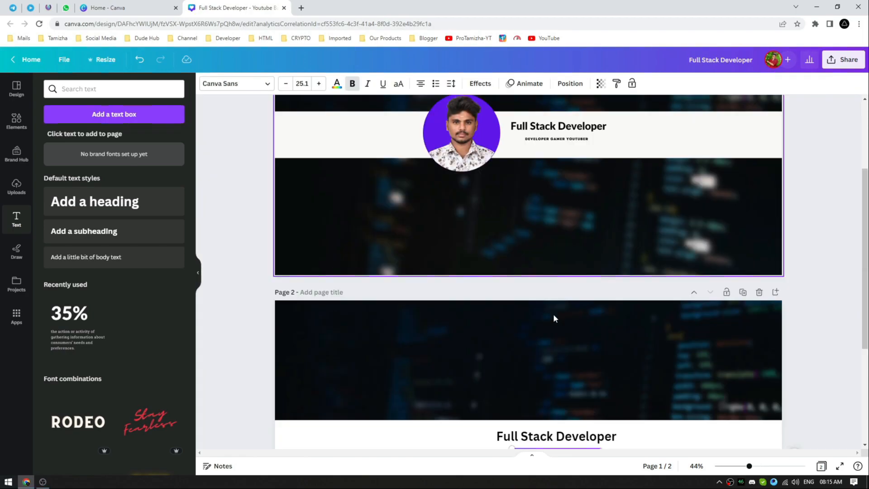
{"action": "scroll", "coordinate": [553, 314], "scroll_direction": "down", "scroll_amount": 3}
{"action": "left_click", "coordinate": [466, 329]}
{"action": "left_click", "coordinate": [15, 125]}
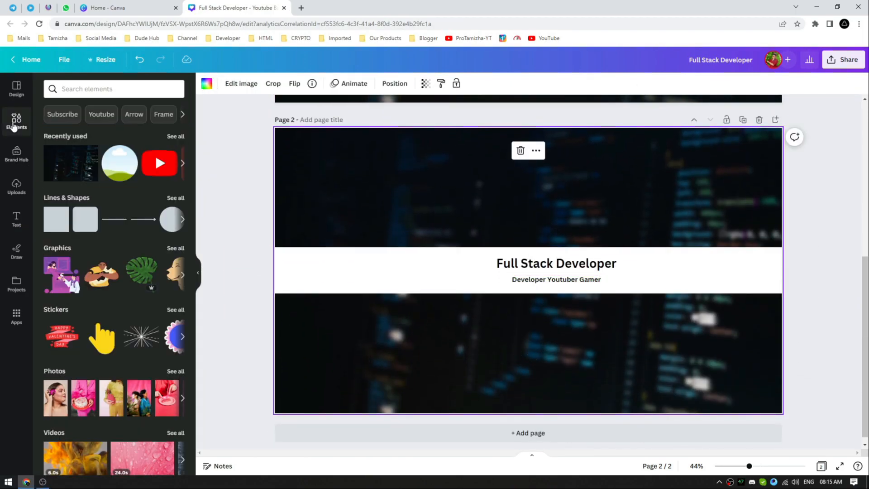
{"action": "left_click", "coordinate": [171, 219]}
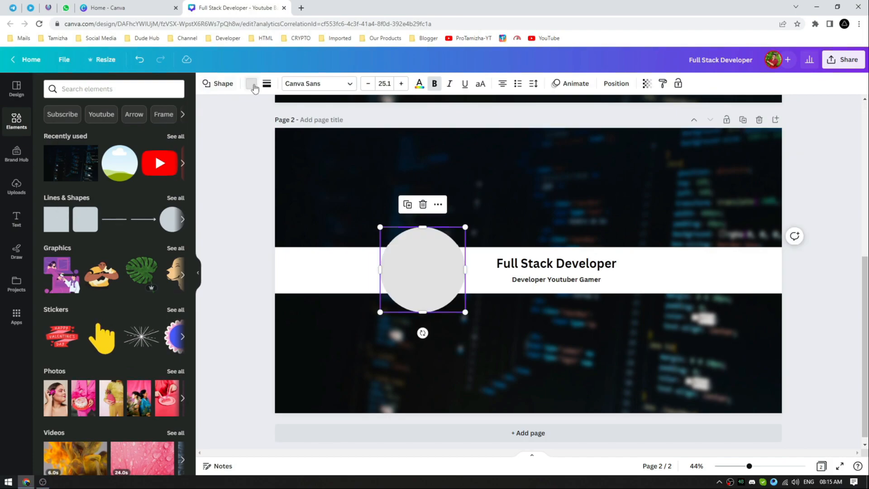
- Fill the circle with white and shift it slightly closer to the heading
{"action": "left_click", "coordinate": [252, 84]}
{"action": "left_click", "coordinate": [78, 163]}
{"action": "left_click_drag", "start_coordinate": [413, 292], "coordinate": [425, 294]}
{"action": "left_click", "coordinate": [503, 330]}
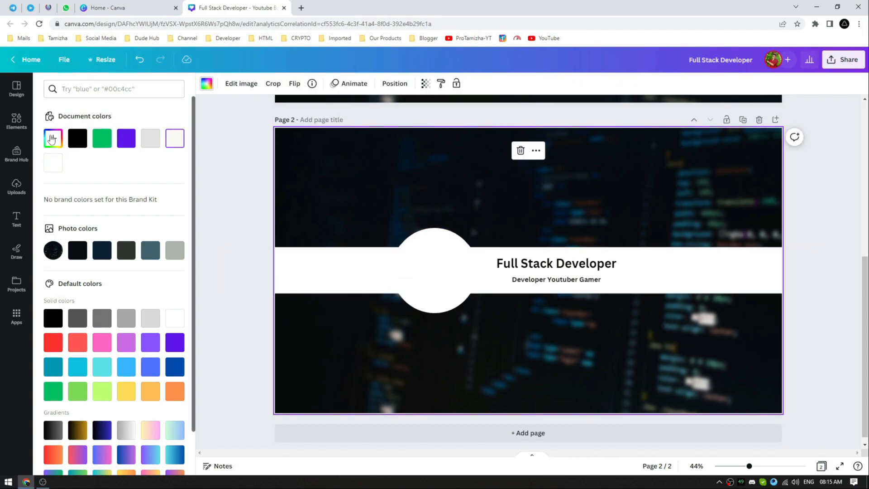
- Add the recently used circular frame and fit it over the white circle, leaving a thin white border
{"action": "left_click", "coordinate": [16, 120]}
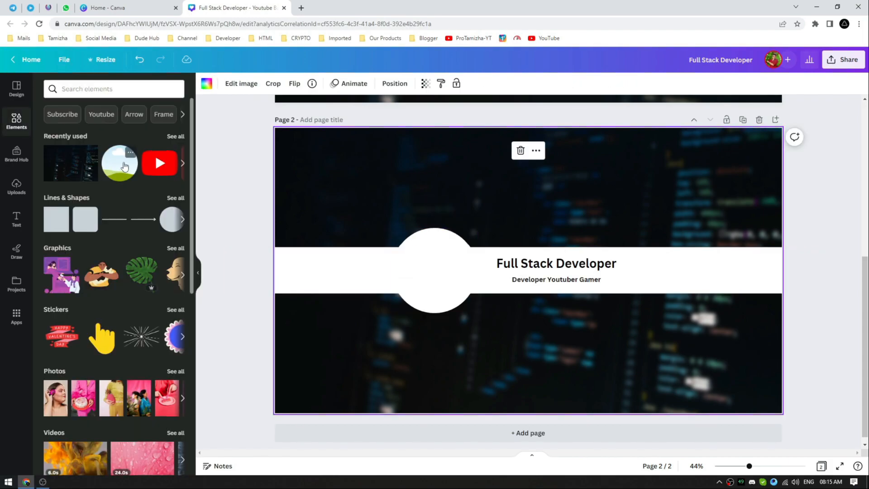
{"action": "left_click", "coordinate": [76, 90]}
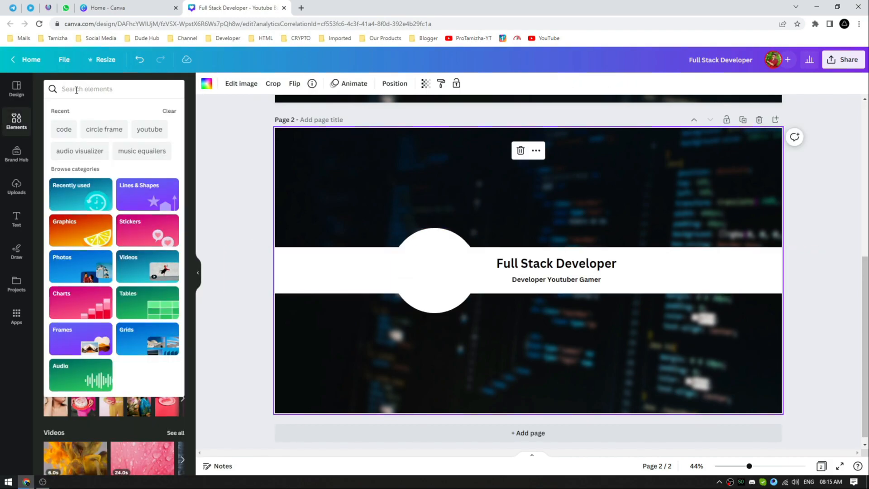
{"action": "left_click", "coordinate": [216, 136]}
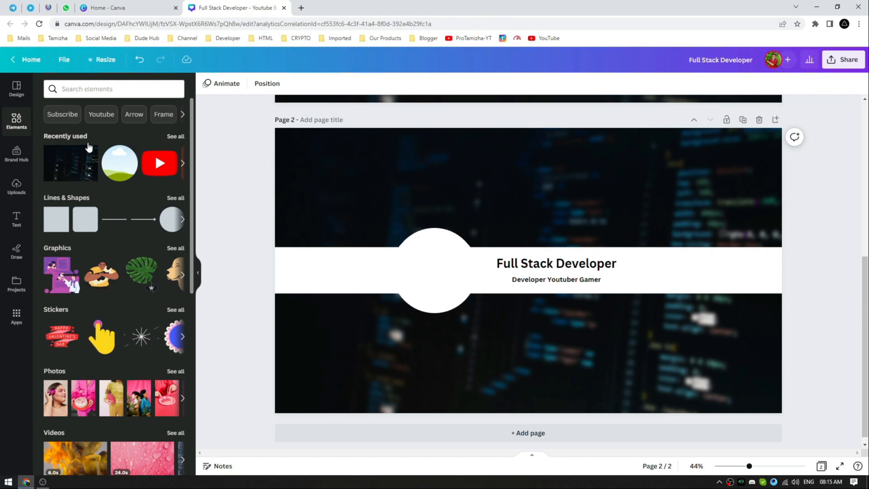
{"action": "left_click_drag", "start_coordinate": [117, 172], "coordinate": [393, 253]}
{"action": "left_click_drag", "start_coordinate": [521, 225], "coordinate": [446, 301]}
{"action": "left_click_drag", "start_coordinate": [408, 349], "coordinate": [432, 284]}
{"action": "left_click_drag", "start_coordinate": [469, 236], "coordinate": [483, 222]}
{"action": "left_click_drag", "start_coordinate": [446, 250], "coordinate": [421, 256]}
{"action": "left_click", "coordinate": [492, 212]}
- Fill the circular frame with the uploaded cut-out portrait in the floral shirt
{"action": "scroll", "coordinate": [436, 299], "scroll_direction": "up", "scroll_amount": 3}
{"action": "scroll", "coordinate": [435, 299], "scroll_direction": "up", "scroll_amount": 2}
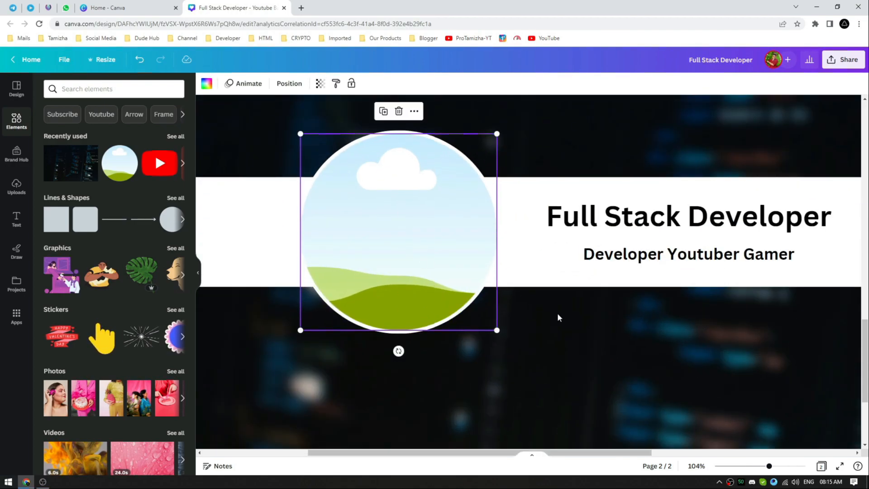
{"action": "left_click", "coordinate": [17, 186]}
{"action": "left_click_drag", "start_coordinate": [68, 251], "coordinate": [371, 237]}
{"action": "scroll", "coordinate": [552, 347], "scroll_direction": "down", "scroll_amount": 4}
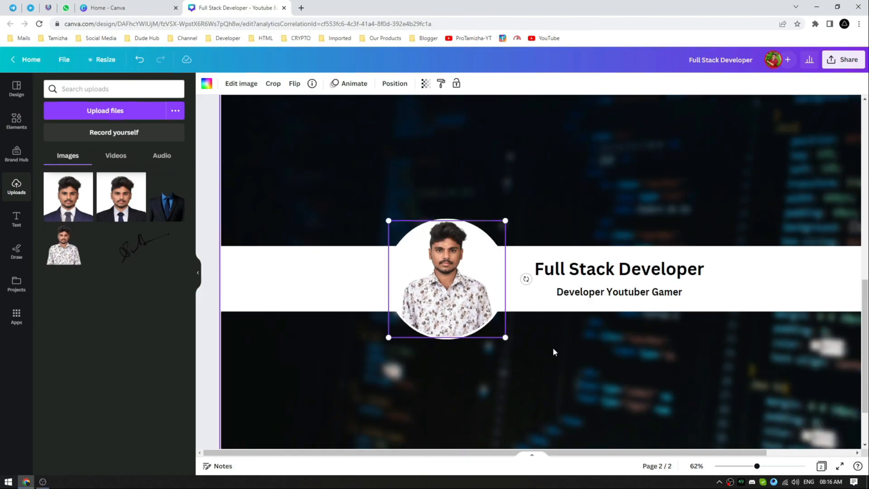
- Enlarge the portrait within the crop of its circular frame on page 2 so the head and shoulders fill the circle
{"action": "scroll", "coordinate": [561, 346], "scroll_direction": "up", "scroll_amount": 5}
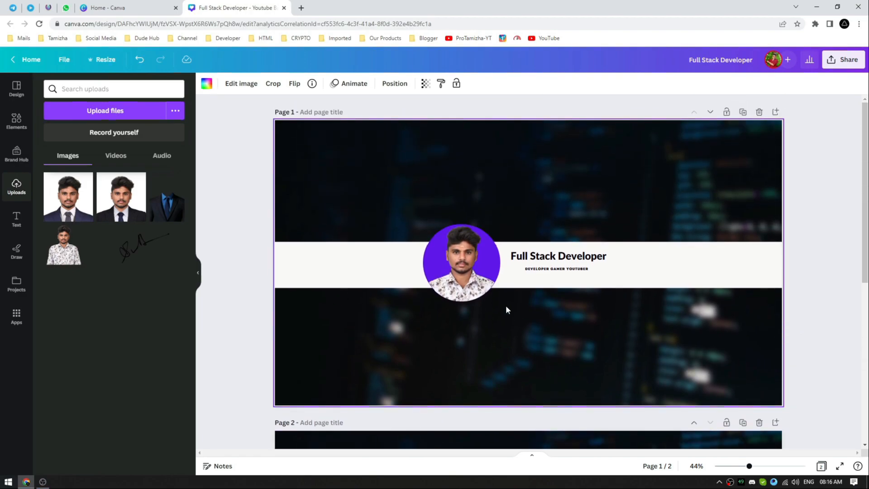
{"action": "scroll", "coordinate": [512, 307], "scroll_direction": "down", "scroll_amount": 4}
{"action": "scroll", "coordinate": [512, 306], "scroll_direction": "down", "scroll_amount": 2}
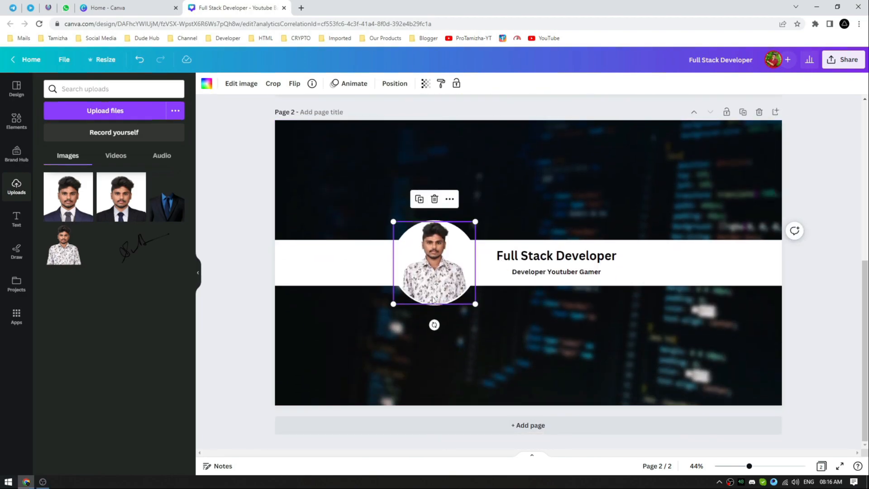
{"action": "scroll", "coordinate": [540, 329], "scroll_direction": "up", "scroll_amount": 1}
{"action": "scroll", "coordinate": [503, 332], "scroll_direction": "up", "scroll_amount": 5}
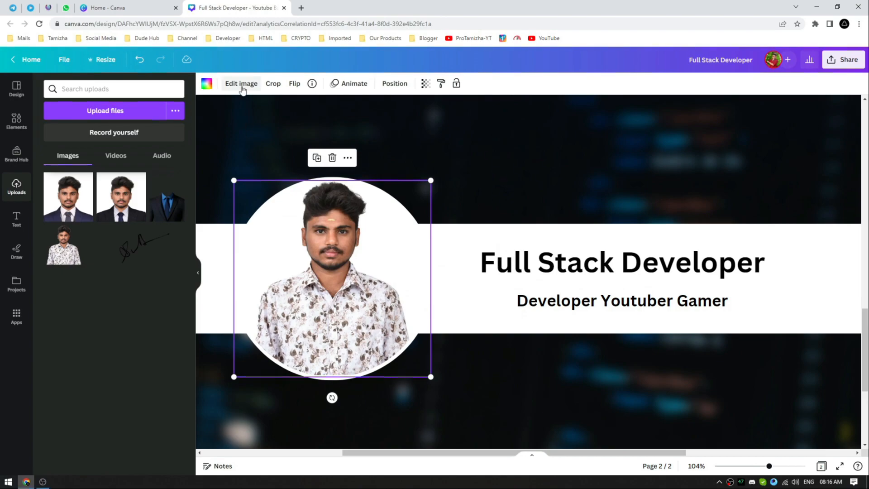
{"action": "left_click", "coordinate": [243, 90]}
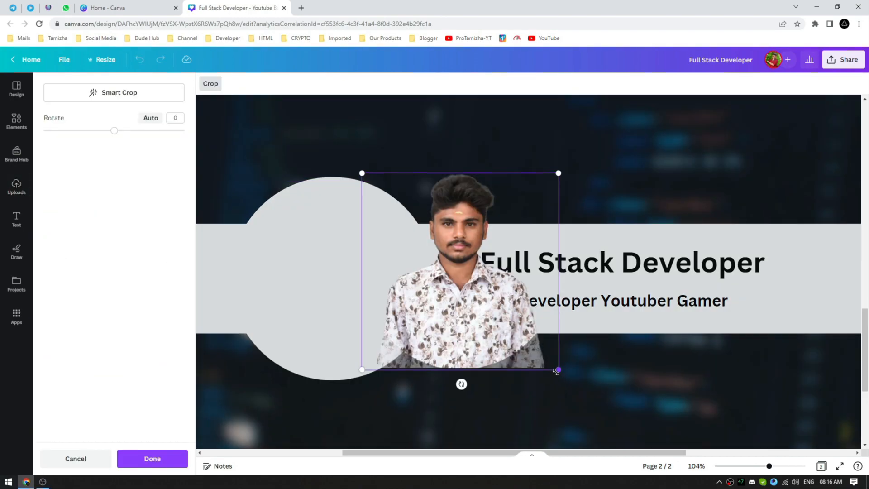
{"action": "left_click_drag", "start_coordinate": [556, 370], "coordinate": [591, 403]}
{"action": "left_click_drag", "start_coordinate": [472, 312], "coordinate": [458, 313]}
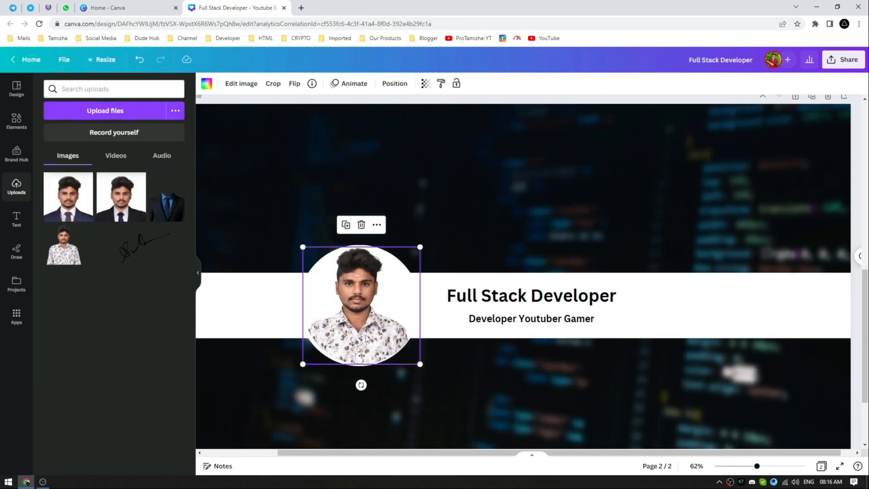
- Fine-tune the portrait's crop and nudge its frame so the shirt meets the lower edge of the white circle
{"action": "scroll", "coordinate": [365, 344], "scroll_direction": "up", "scroll_amount": 5}
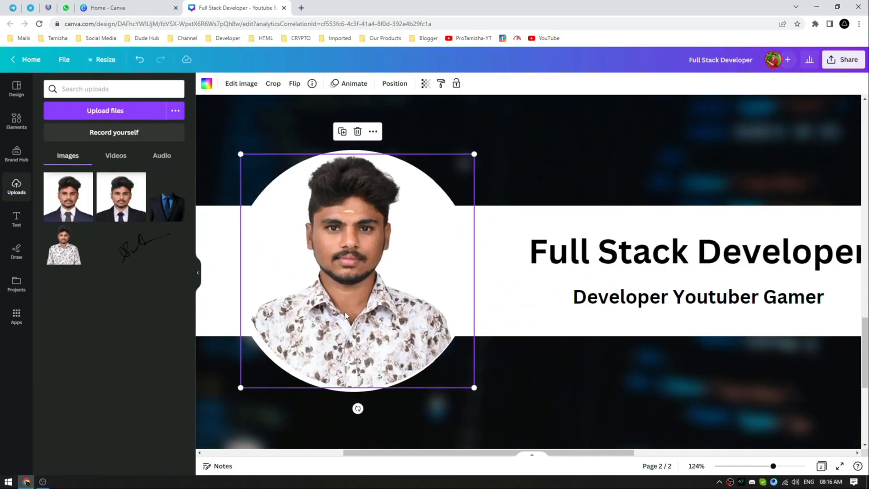
{"action": "left_click", "coordinate": [273, 84]}
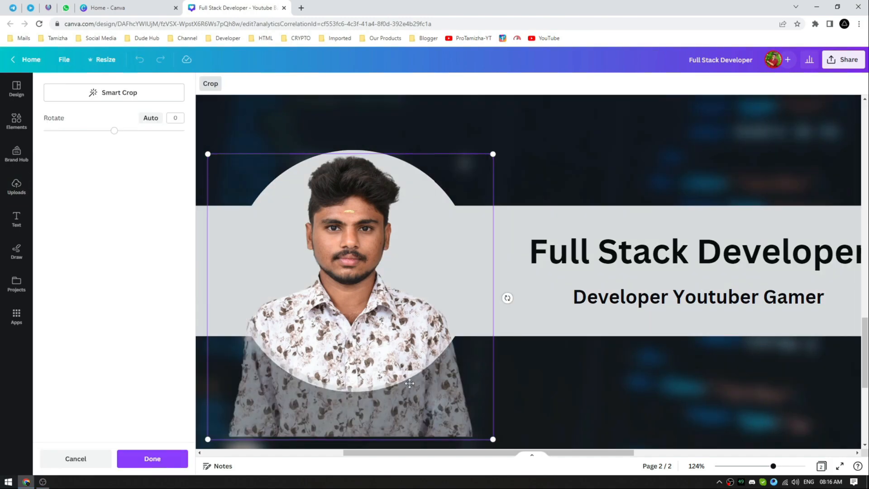
{"action": "left_click_drag", "start_coordinate": [403, 381], "coordinate": [408, 385]}
{"action": "left_click", "coordinate": [590, 371]}
{"action": "left_click_drag", "start_coordinate": [393, 325], "coordinate": [389, 323]}
{"action": "left_click", "coordinate": [524, 382]}
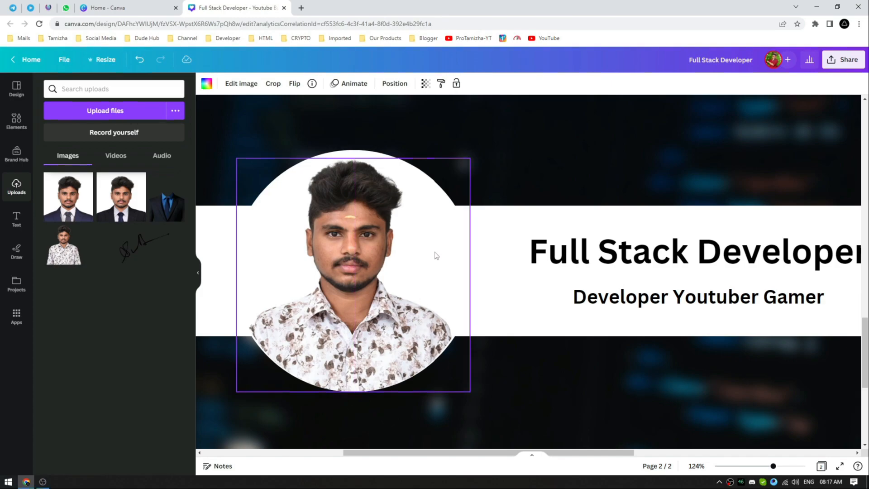
- Fill the white circle behind the portrait with the document's purple and realign the portrait frame to the circle's lower edge
{"action": "scroll", "coordinate": [533, 336], "scroll_direction": "down", "scroll_amount": 5}
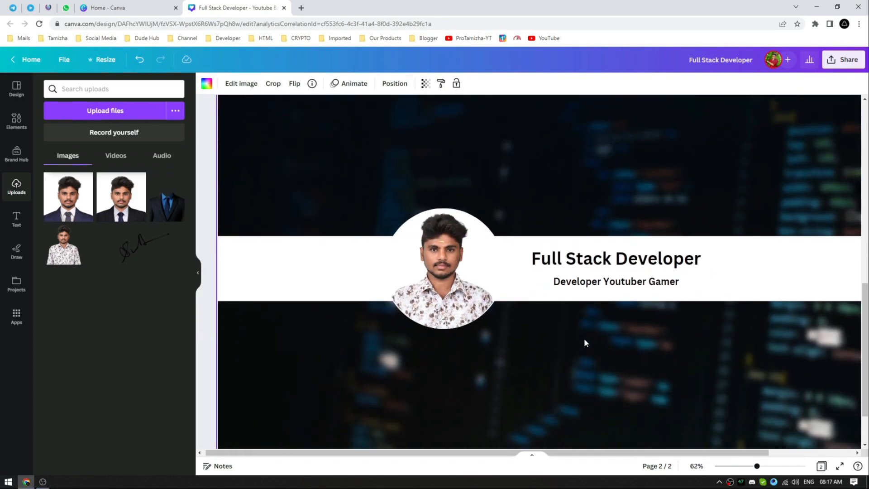
{"action": "scroll", "coordinate": [582, 335], "scroll_direction": "up", "scroll_amount": 8}
{"action": "scroll", "coordinate": [580, 332], "scroll_direction": "down", "scroll_amount": 7}
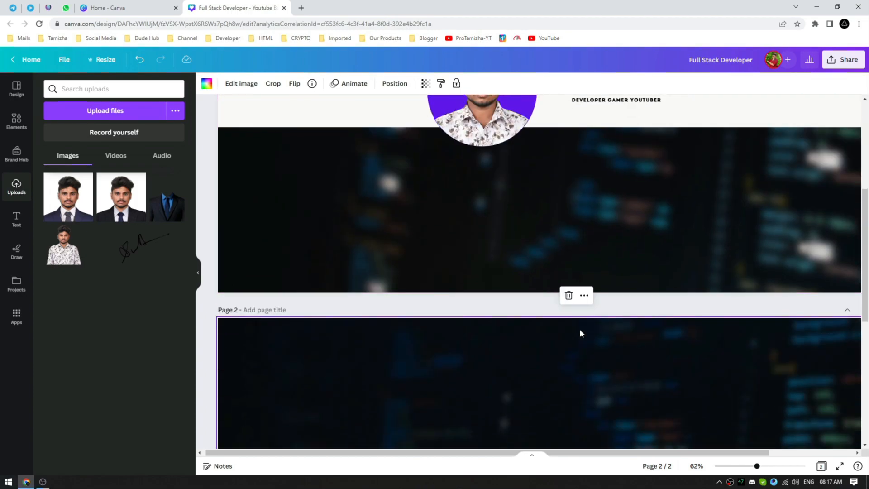
{"action": "left_click_drag", "start_coordinate": [457, 336], "coordinate": [485, 339]}
{"action": "left_click", "coordinate": [405, 309]}
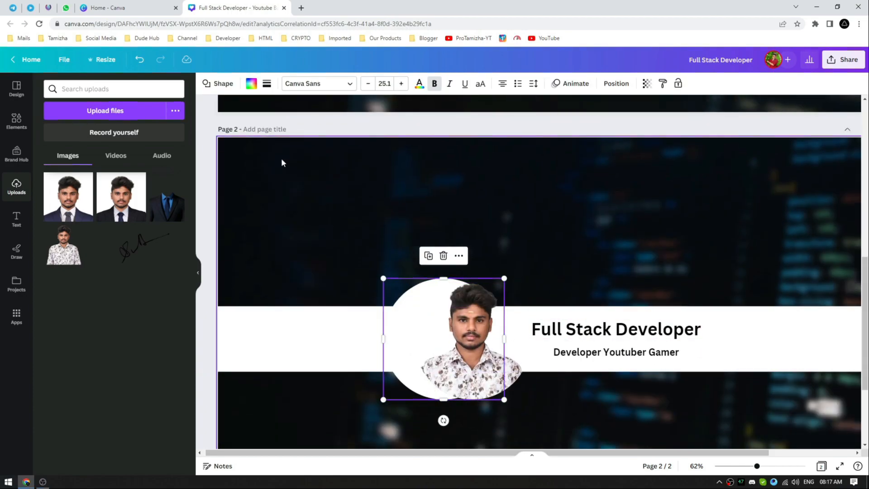
{"action": "left_click", "coordinate": [250, 83]}
{"action": "left_click", "coordinate": [150, 137]}
{"action": "mouse_move", "coordinate": [475, 364]}
{"action": "left_mouse_down"}
{"action": "mouse_move", "coordinate": [502, 375]}
{"action": "mouse_move", "coordinate": [474, 375]}
{"action": "left_mouse_up"}
{"action": "left_click", "coordinate": [545, 391]}
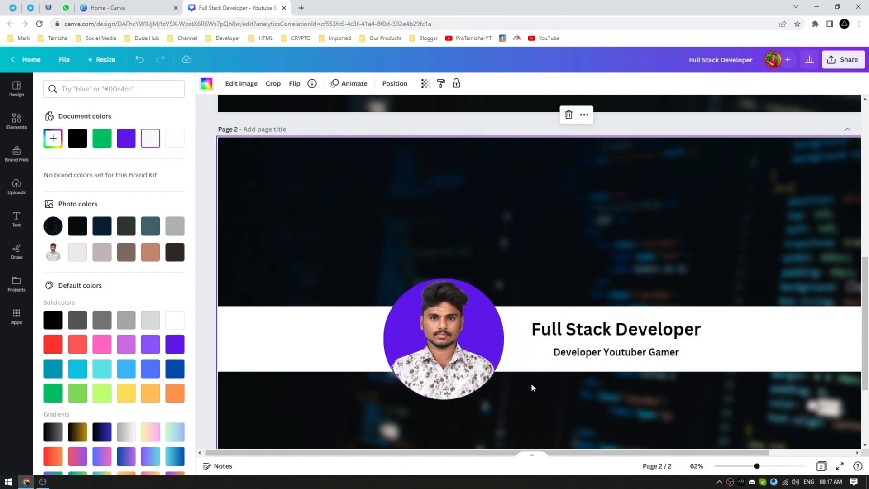
- Compare the finished banner on page 2 with the original banner on page 1
{"action": "scroll", "coordinate": [531, 385], "scroll_direction": "down", "scroll_amount": 3}
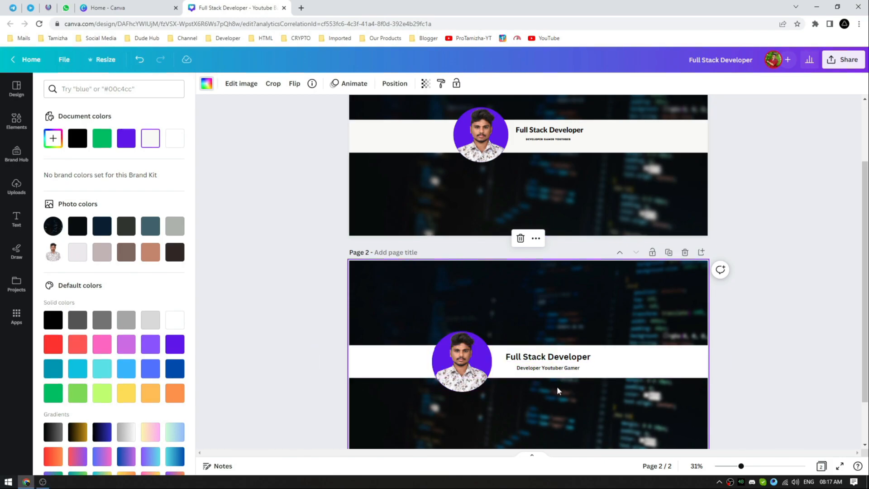
{"action": "scroll", "coordinate": [560, 384], "scroll_direction": "up", "scroll_amount": 2}
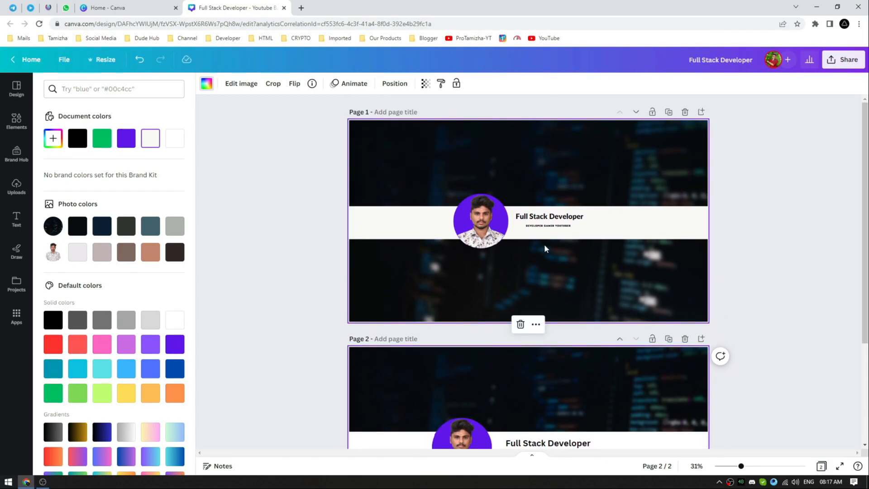
{"action": "scroll", "coordinate": [544, 244], "scroll_direction": "down", "scroll_amount": 3}
{"action": "scroll", "coordinate": [540, 262], "scroll_direction": "up", "scroll_amount": 3}
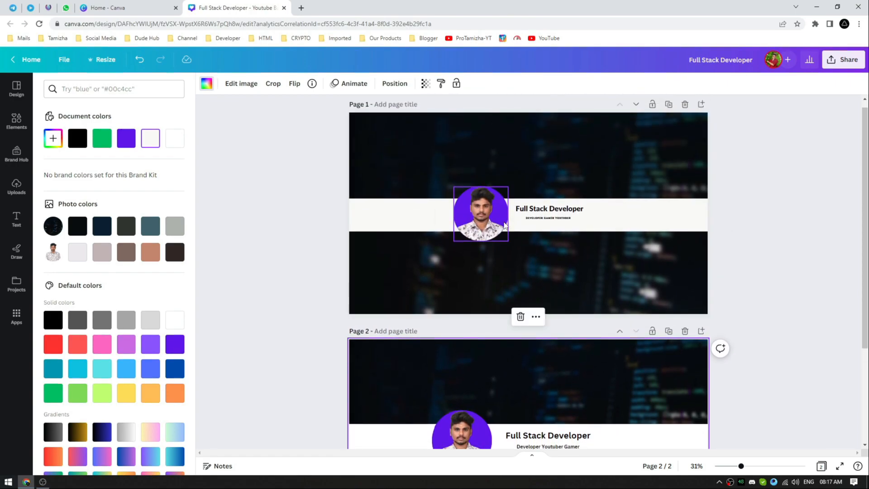
{"action": "scroll", "coordinate": [551, 340], "scroll_direction": "down", "scroll_amount": 3}
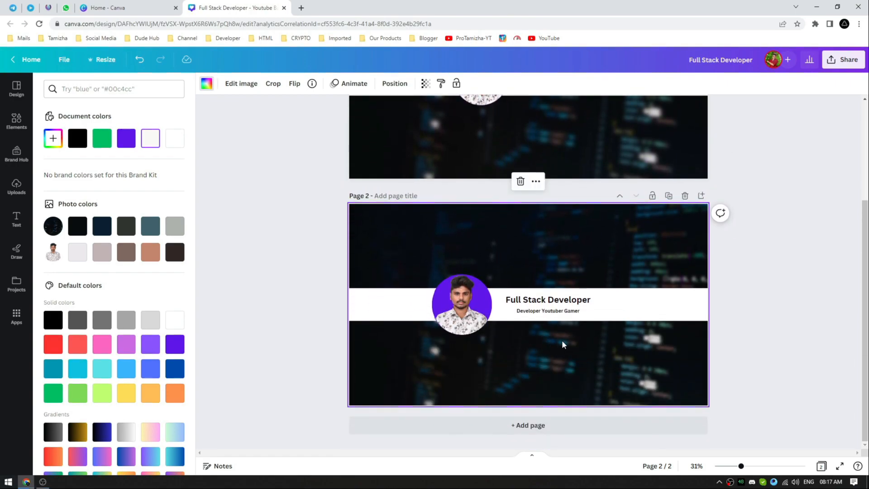
{"action": "scroll", "coordinate": [576, 345], "scroll_direction": "up", "scroll_amount": 3, "text": "ctrl"}
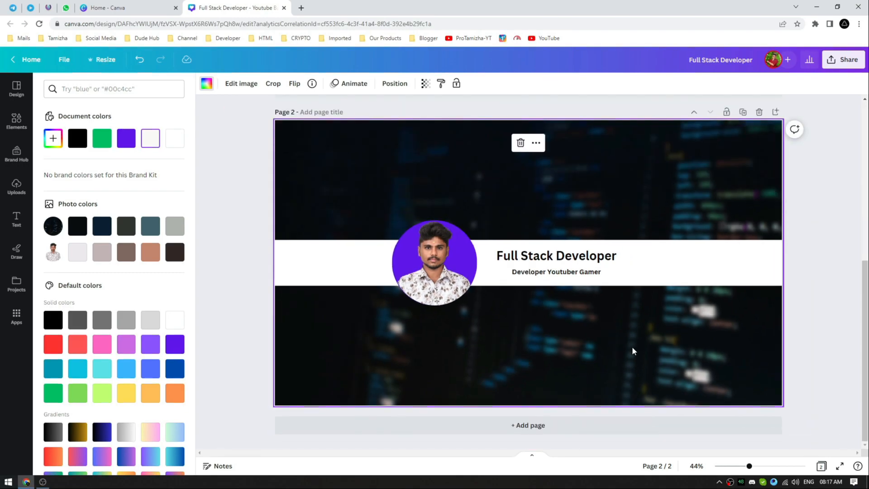